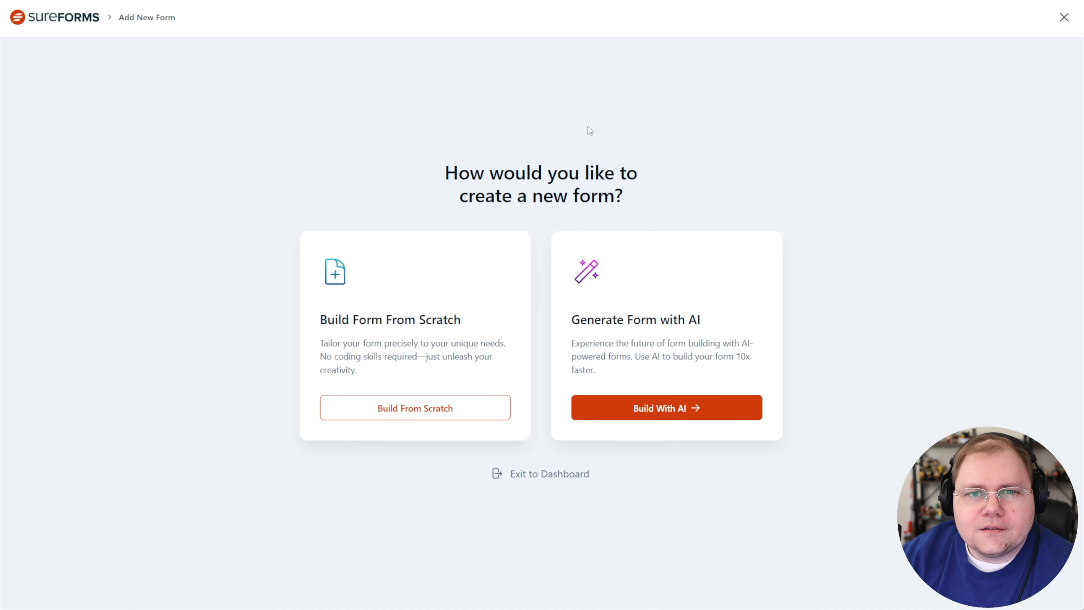
Step: Generate a form with AI from the prompt "Create a form for a wedding photographer that offers wedding photography plans."
{"action": "left_click", "coordinate": [702, 433]}
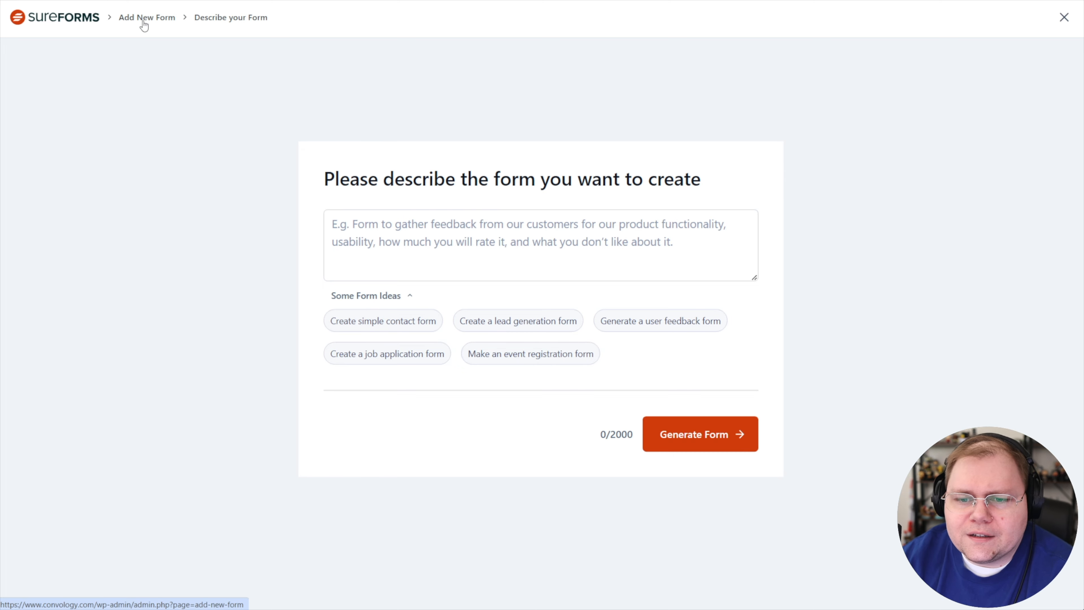
{"action": "left_click", "coordinate": [507, 222]}
{"action": "type", "text": "Create a form for a wedding photographer that offers wedding photography plans."}
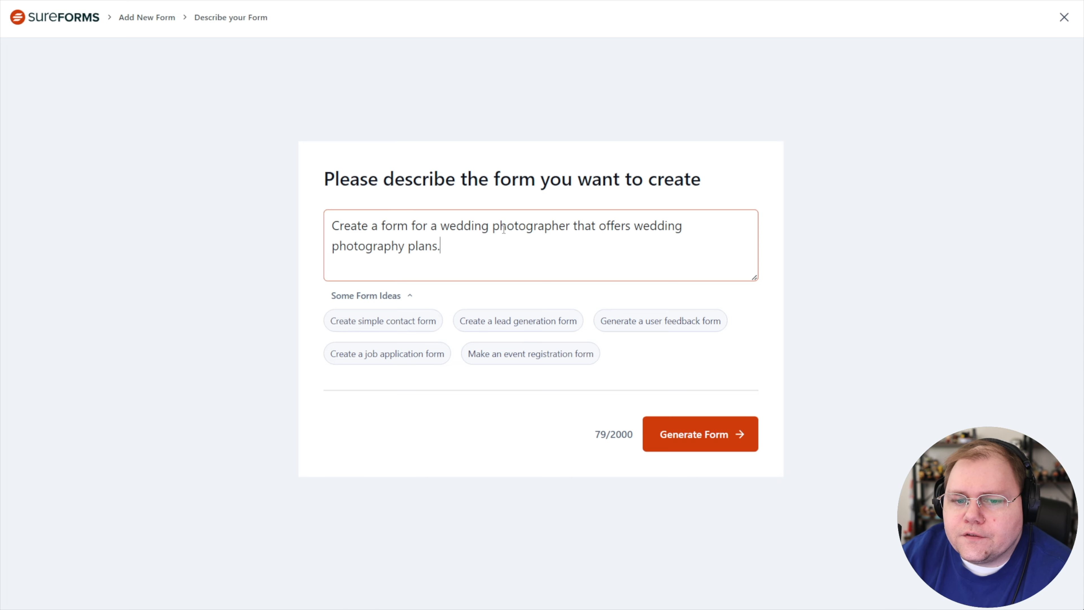
{"action": "left_click", "coordinate": [717, 436]}
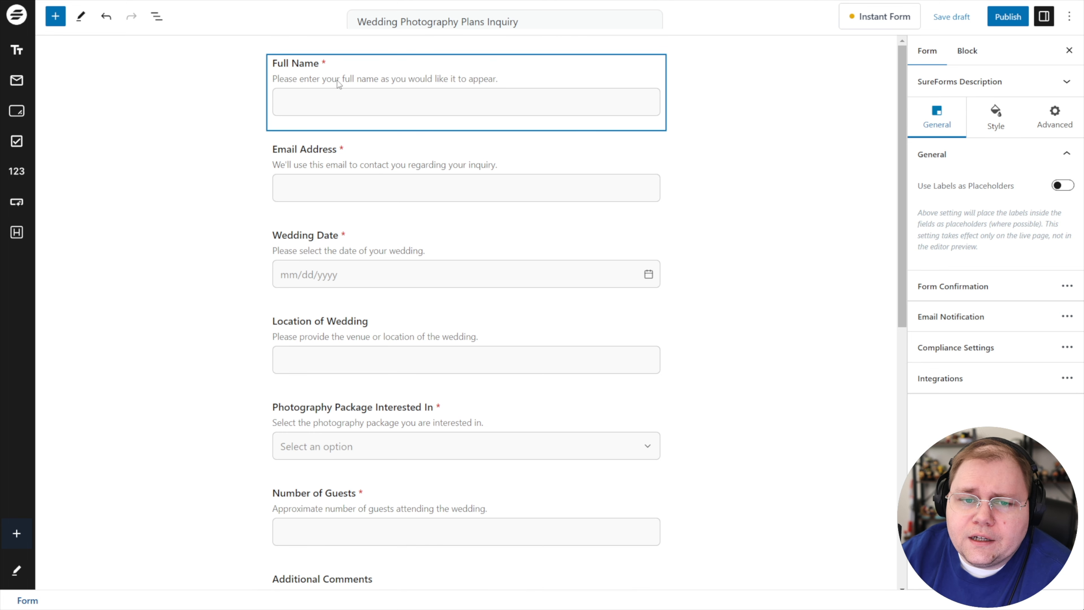
Step: Examine the generated wedding form's fields, including the settings of the photography package dropdown, the number of guests and the additional comments
{"action": "scroll", "coordinate": [346, 138], "scroll_direction": "down", "scroll_amount": 2}
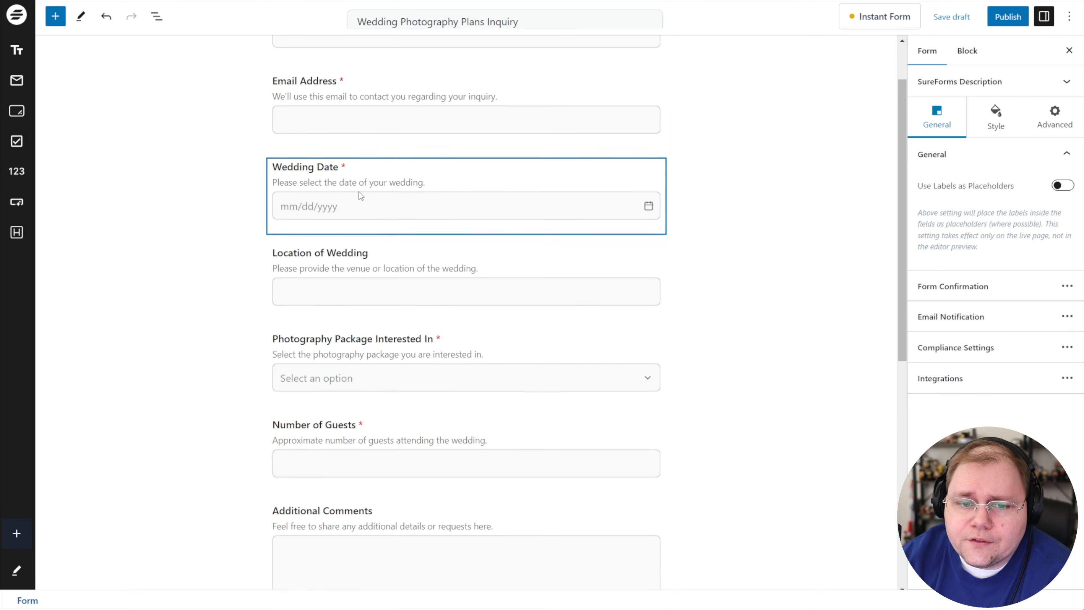
{"action": "scroll", "coordinate": [361, 196], "scroll_direction": "down", "scroll_amount": 3}
{"action": "mouse_move", "coordinate": [365, 204]}
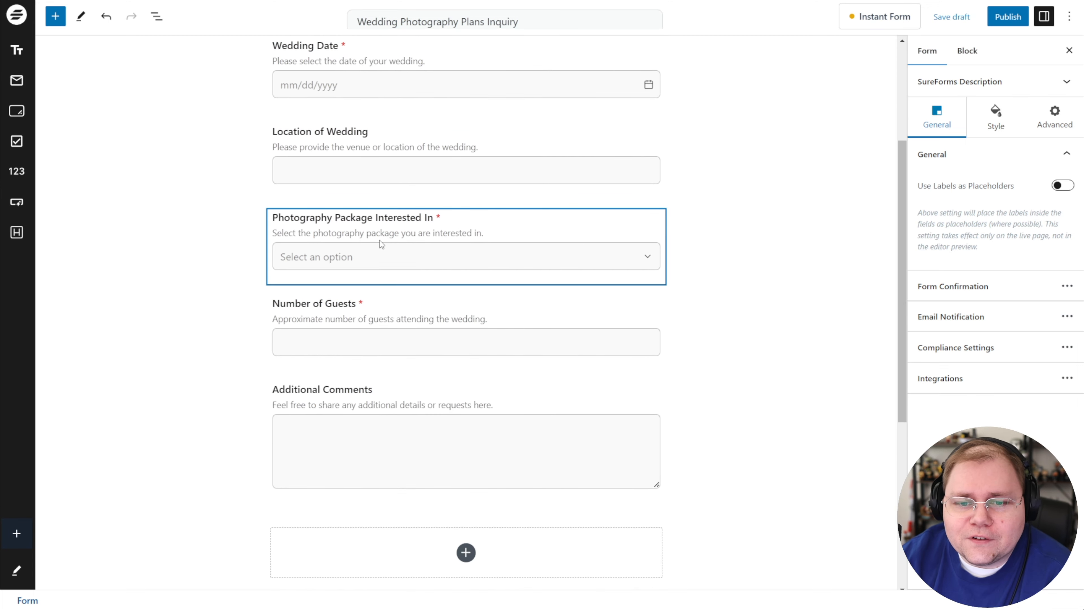
{"action": "left_click", "coordinate": [624, 230]}
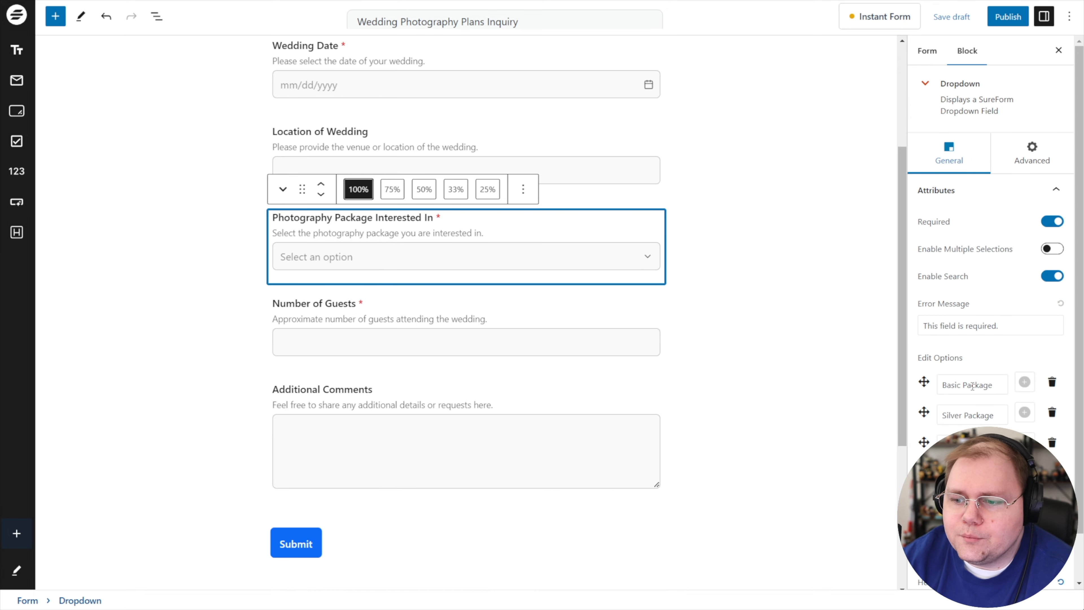
{"action": "left_click", "coordinate": [501, 308]}
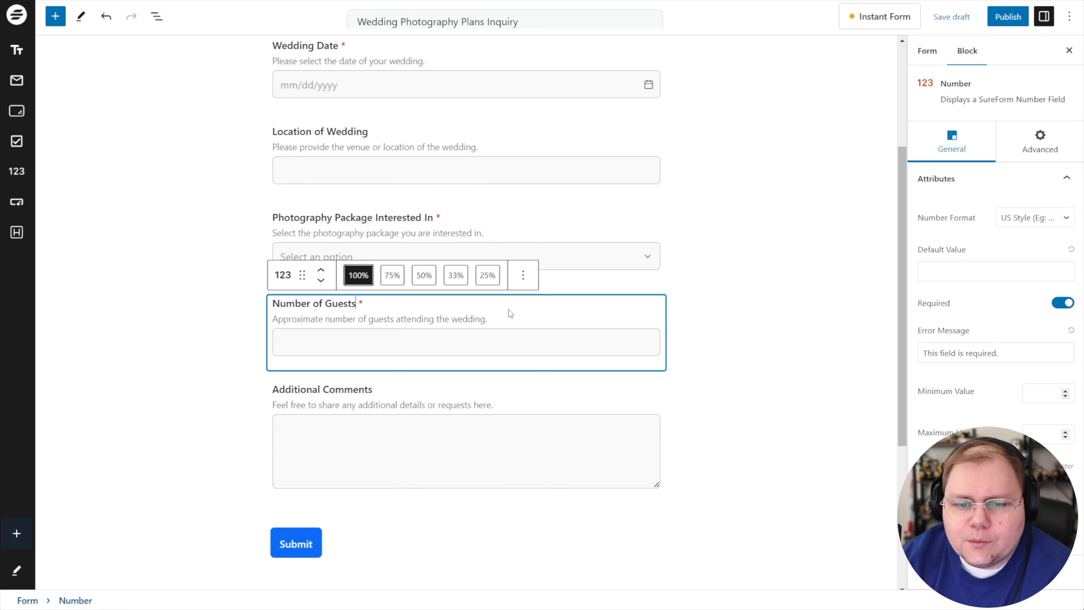
{"action": "scroll", "coordinate": [512, 318], "scroll_direction": "down", "scroll_amount": 2}
{"action": "left_click", "coordinate": [399, 213]}
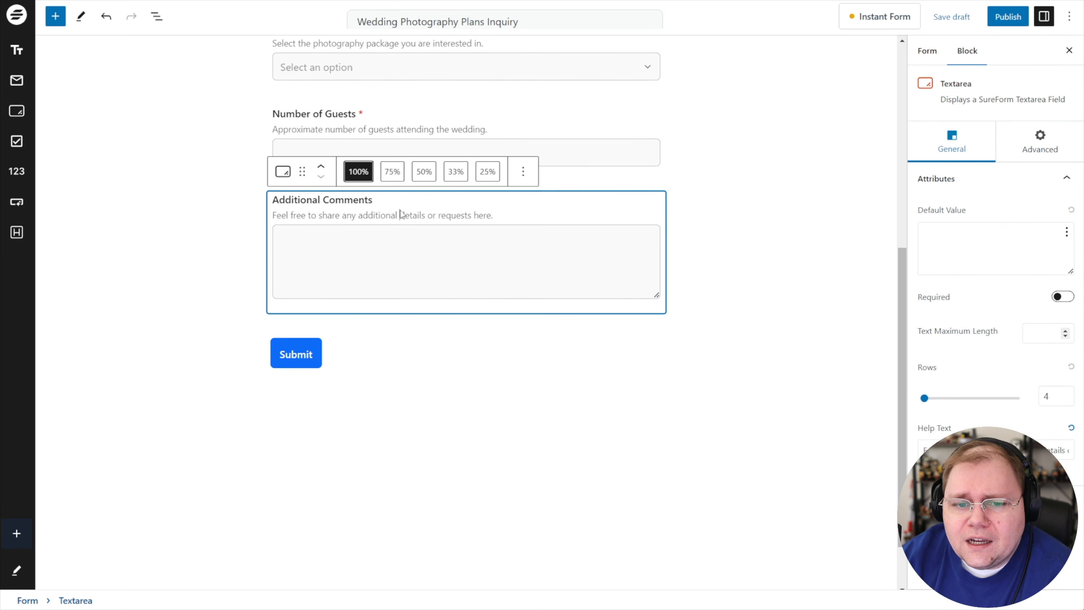
{"action": "scroll", "coordinate": [393, 222], "scroll_direction": "up", "scroll_amount": 5}
{"action": "scroll", "coordinate": [384, 247], "scroll_direction": "up", "scroll_amount": 2}
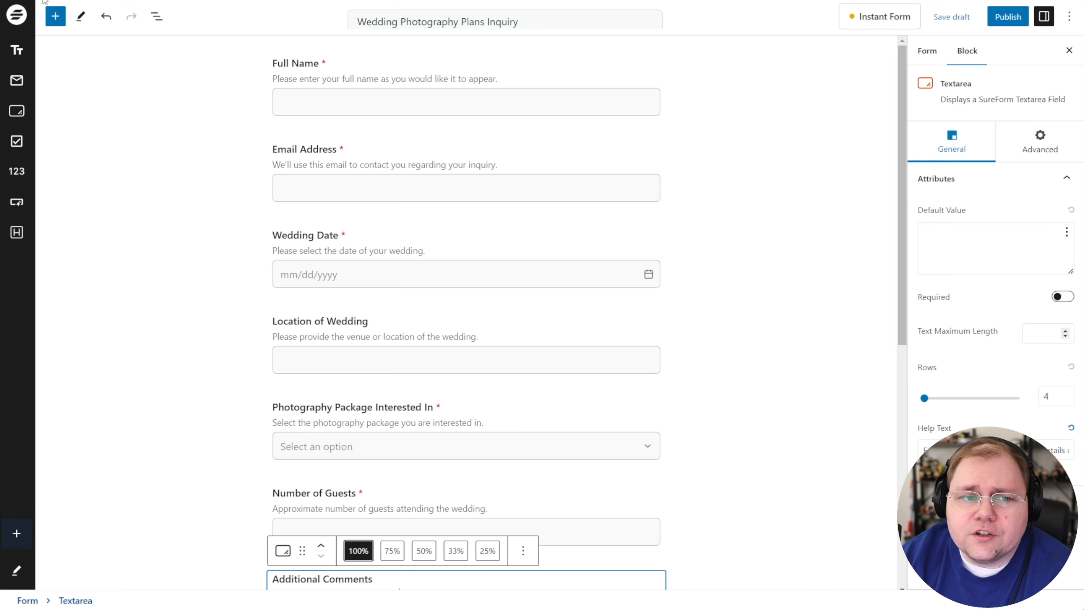
Step: Start a new blank form and show the full list of available field blocks
{"action": "left_click", "coordinate": [17, 15]}
{"action": "left_click", "coordinate": [598, 40]}
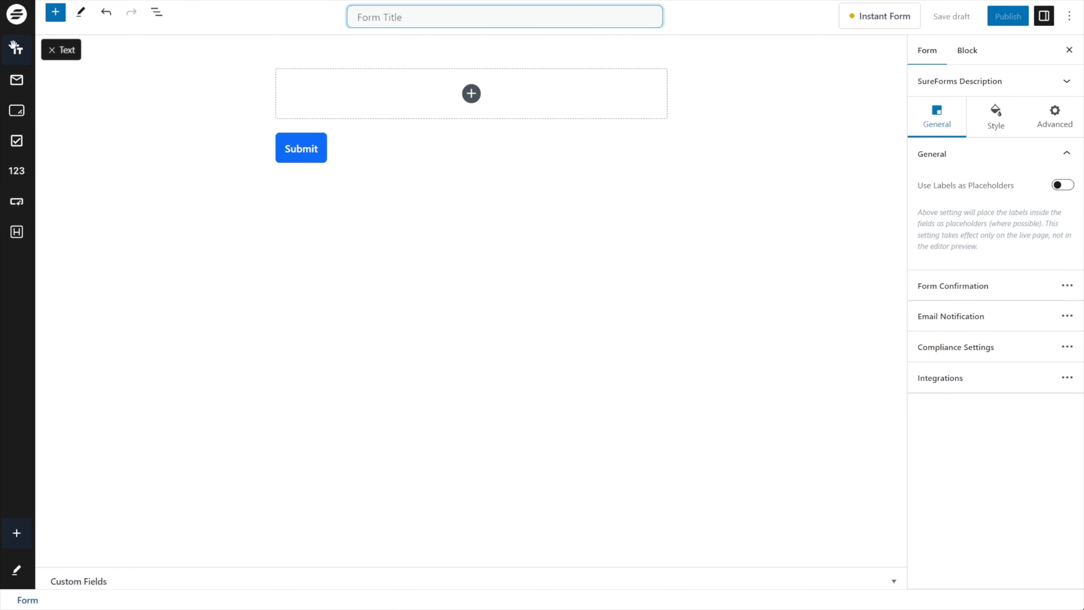
{"action": "left_click", "coordinate": [56, 17]}
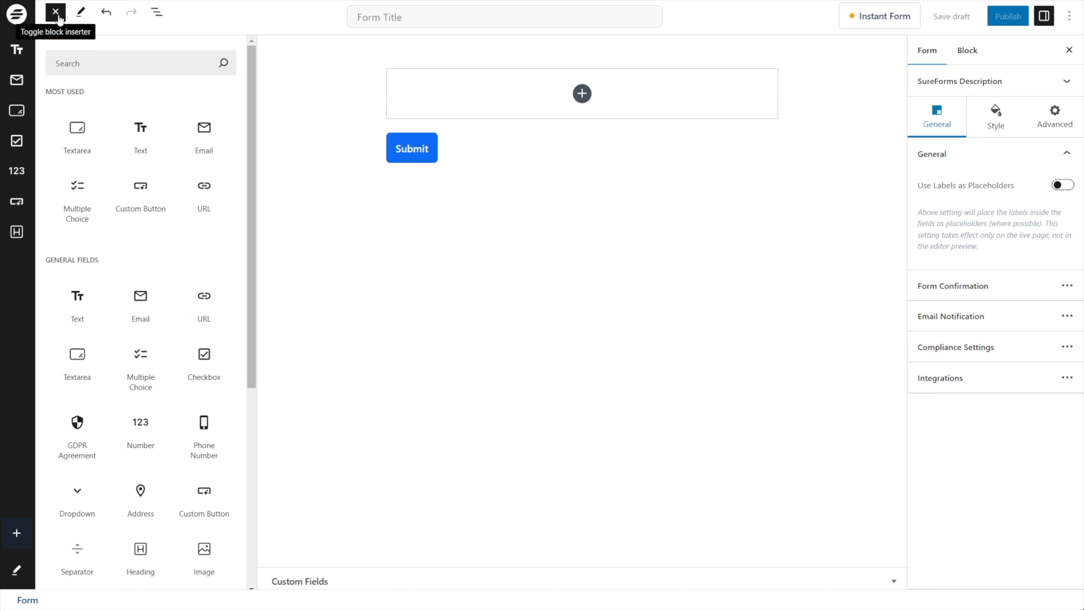
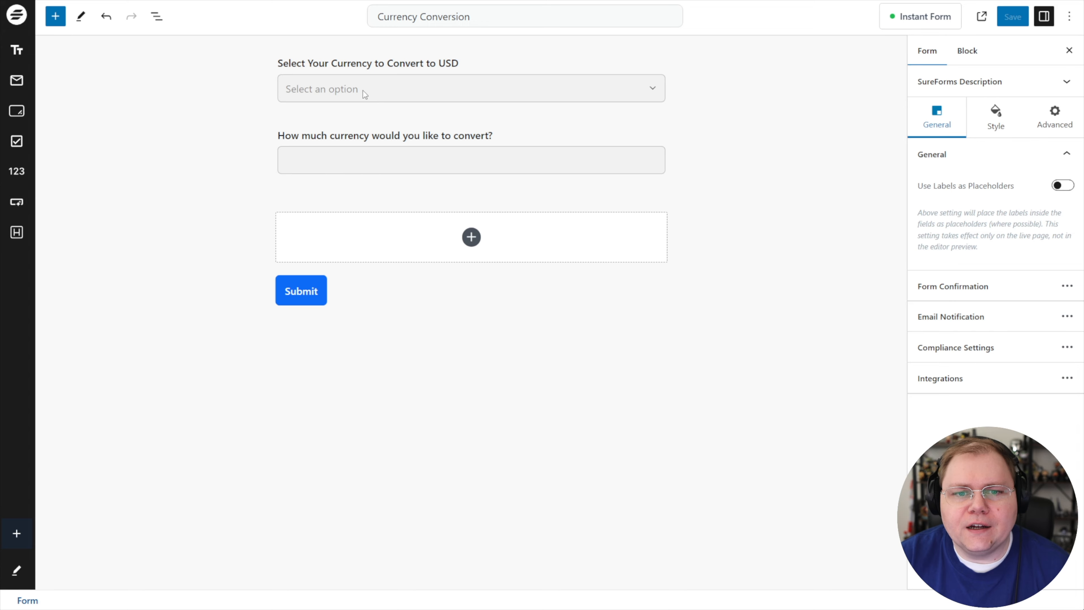
Step: Examine the settings of the Currency Conversion form's currency dropdown and amount field
{"action": "left_click", "coordinate": [632, 125]}
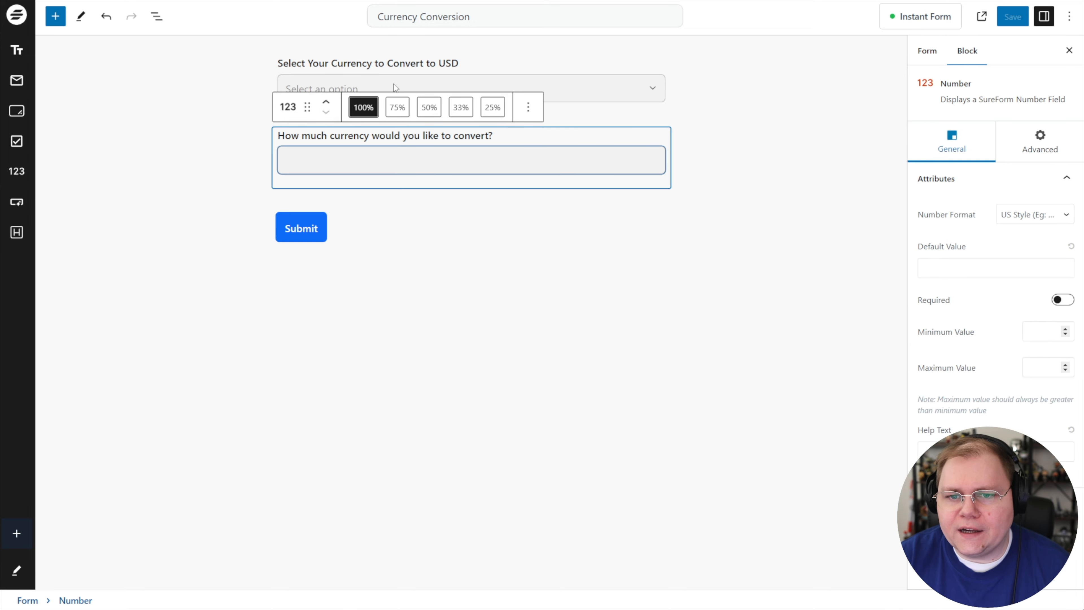
{"action": "left_click", "coordinate": [379, 80]}
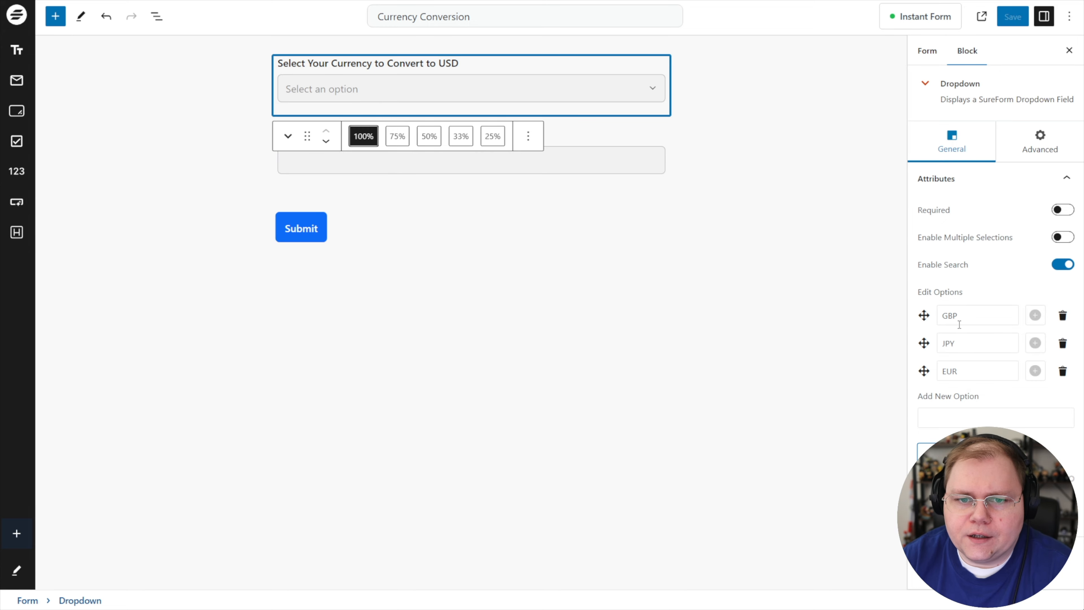
{"action": "left_click", "coordinate": [613, 136]}
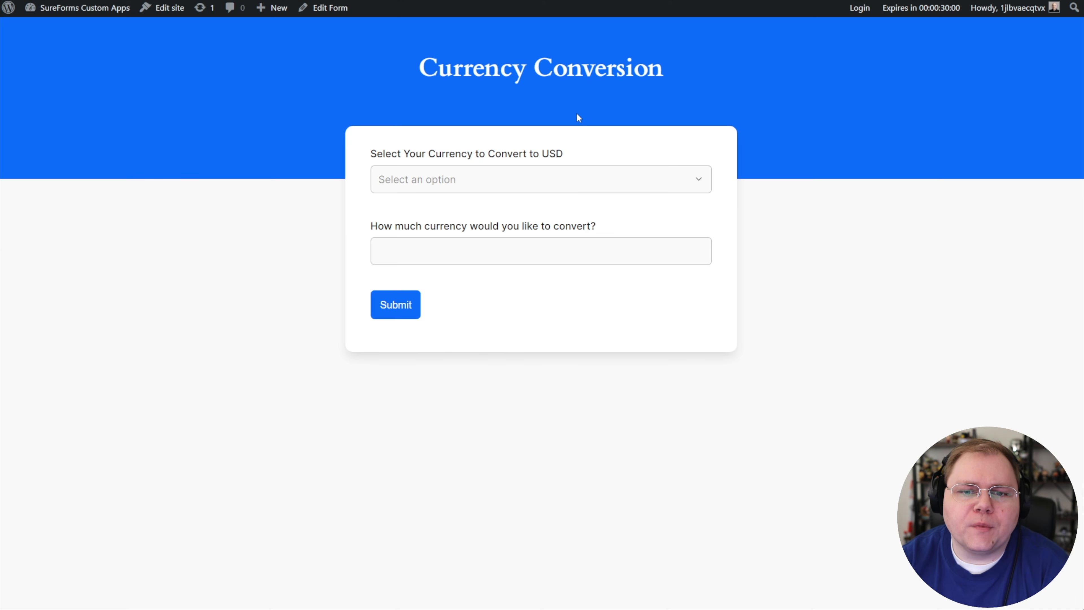
Step: Fill in the live Currency Conversion form with GBP and an amount of 1000, and submit it
{"action": "left_click", "coordinate": [459, 180]}
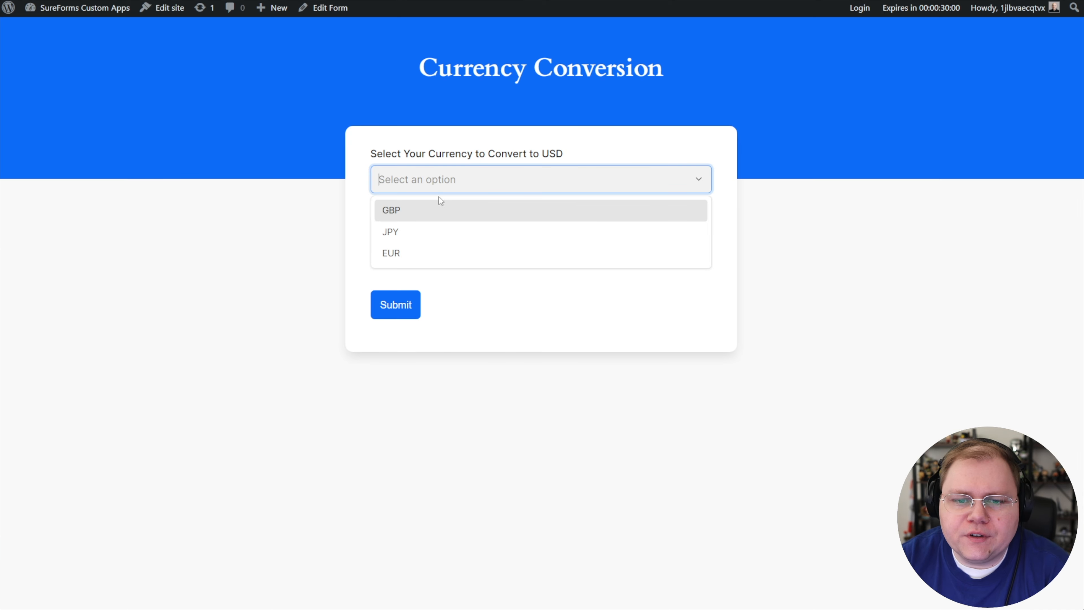
{"action": "left_click", "coordinate": [395, 211]}
{"action": "left_click", "coordinate": [401, 246]}
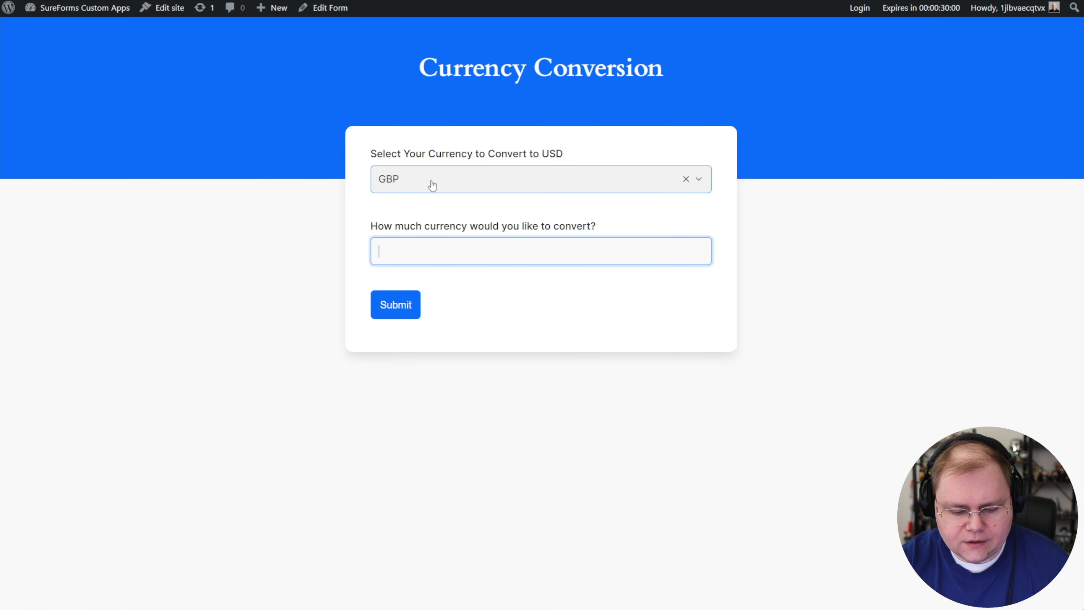
{"action": "type", "text": "1000"}
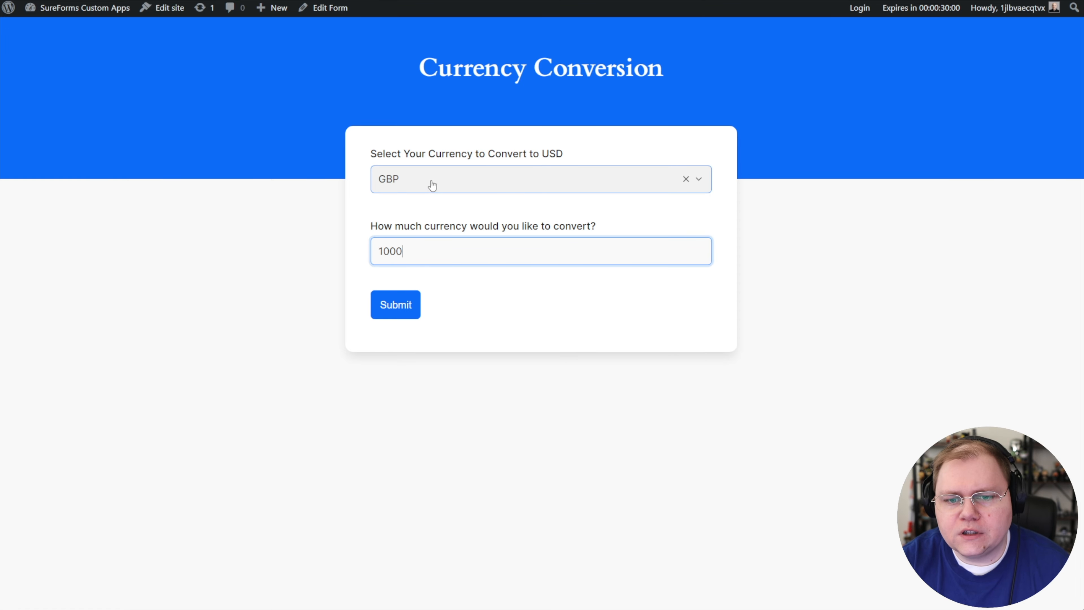
{"action": "left_click", "coordinate": [399, 305]}
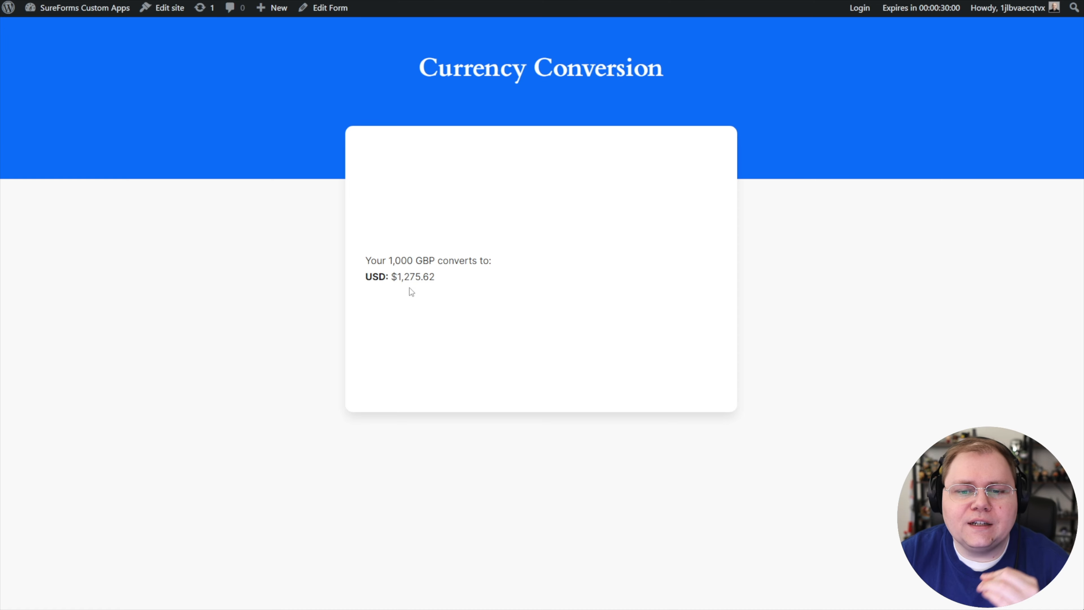
Step: Examine the conversion message and the resulting USD amount on the submitted form
{"action": "left_click_drag", "start_coordinate": [368, 261], "coordinate": [511, 271]}
{"action": "left_click", "coordinate": [427, 260]}
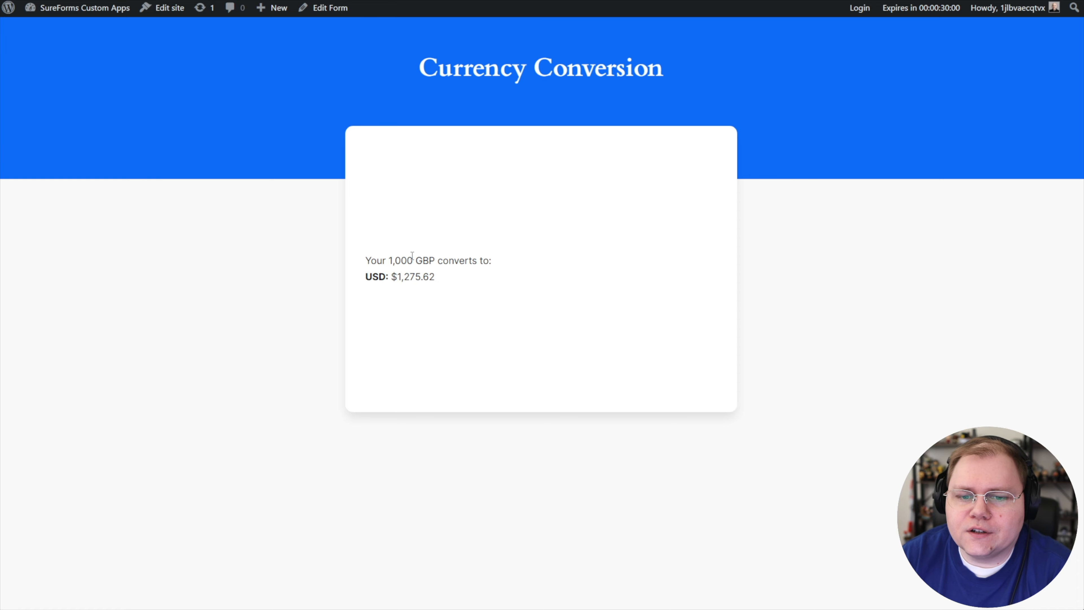
{"action": "left_click_drag", "start_coordinate": [389, 280], "coordinate": [464, 284]}
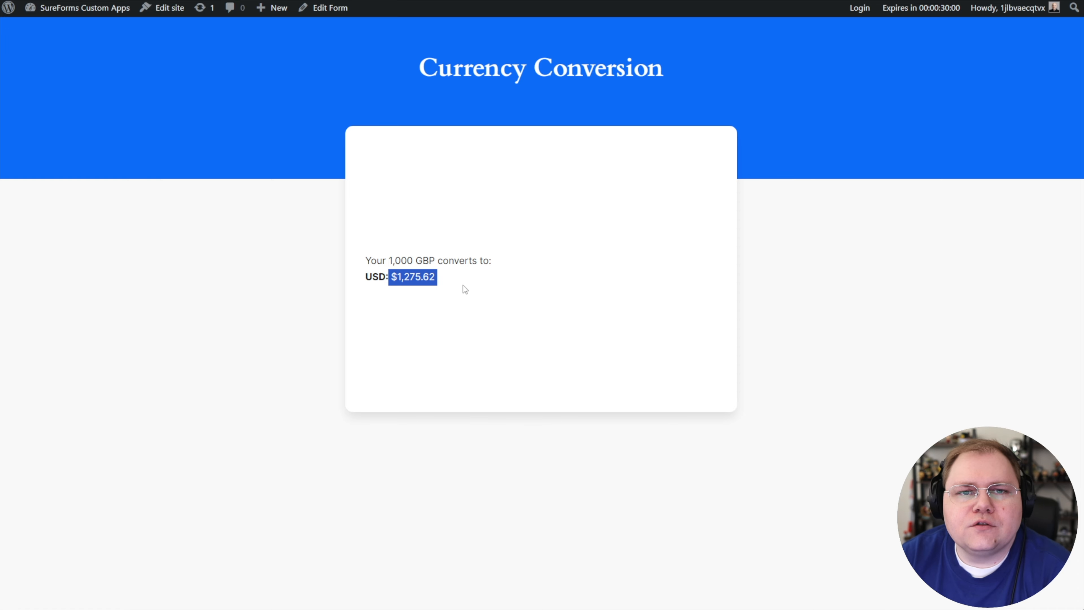
{"action": "left_click", "coordinate": [465, 289]}
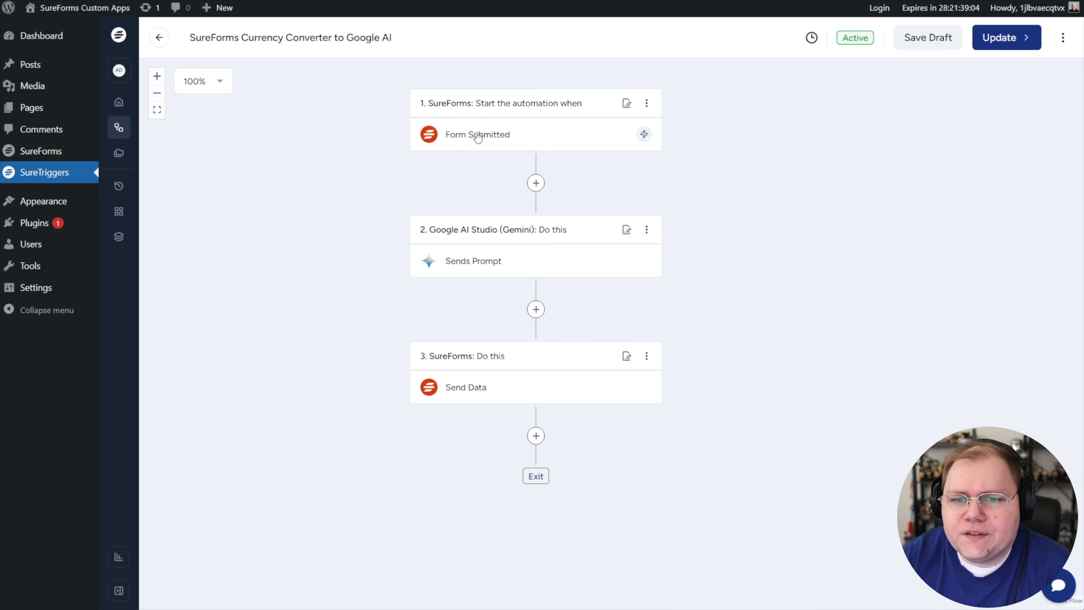
Step: Review the Form Submitted trigger's app, event, connection and selected form in the currency converter workflow
{"action": "left_click", "coordinate": [516, 136]}
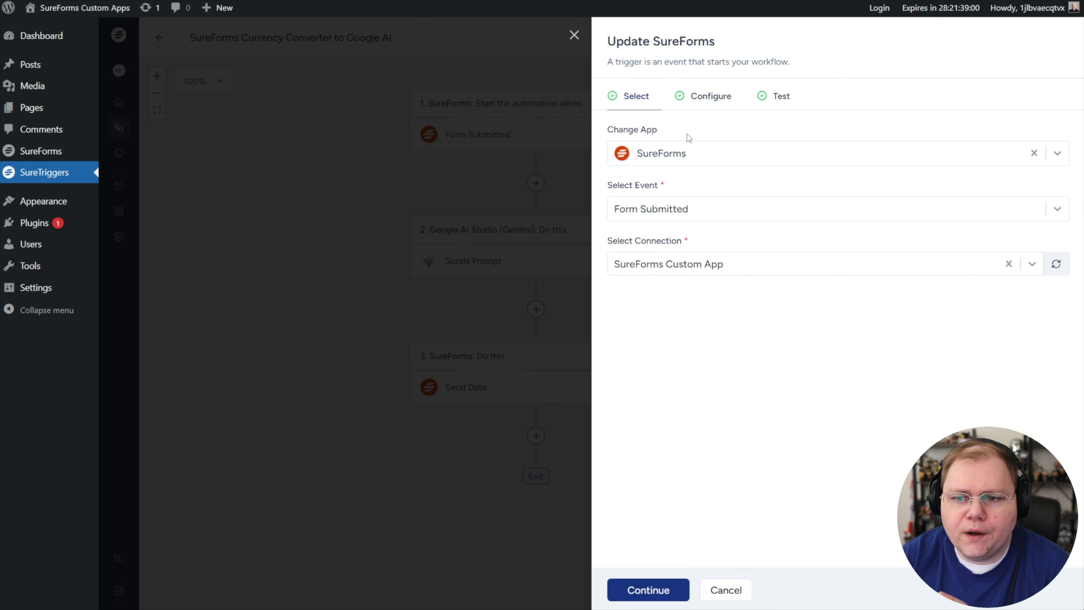
{"action": "left_click", "coordinate": [713, 107]}
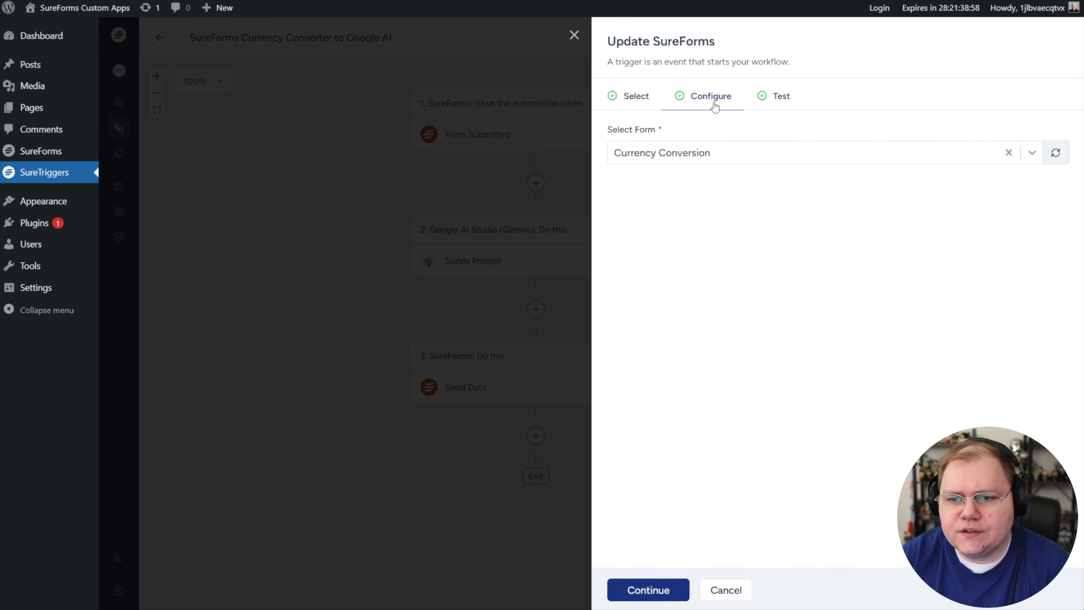
{"action": "left_click", "coordinate": [574, 34]}
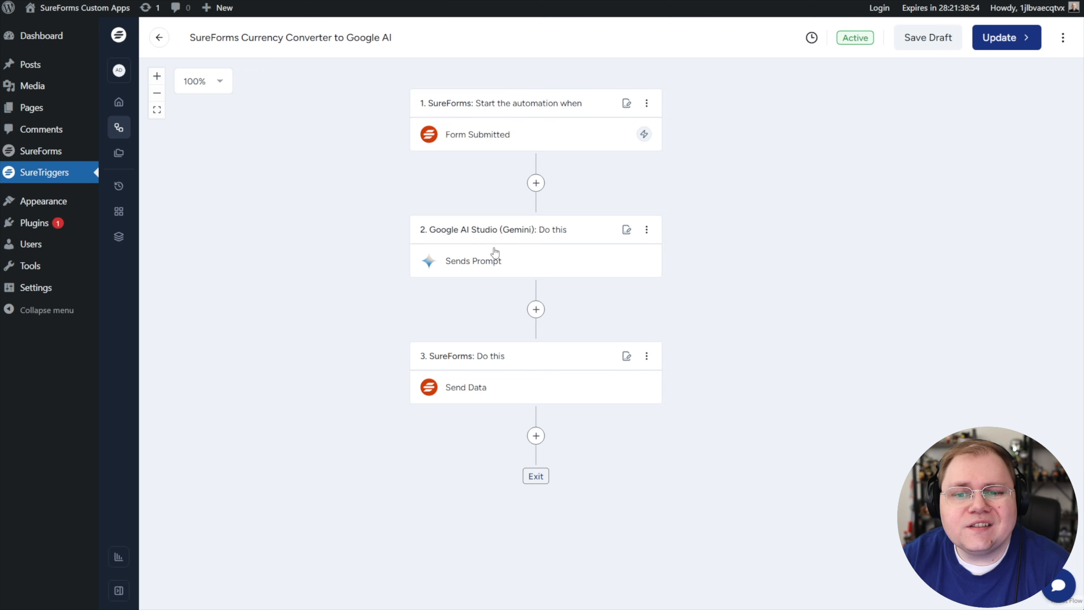
Step: Review the model and the prompt text with its form variables in the Google AI Studio (Gemini) Sends Prompt action
{"action": "left_click", "coordinate": [519, 257]}
{"action": "left_click", "coordinate": [711, 101]}
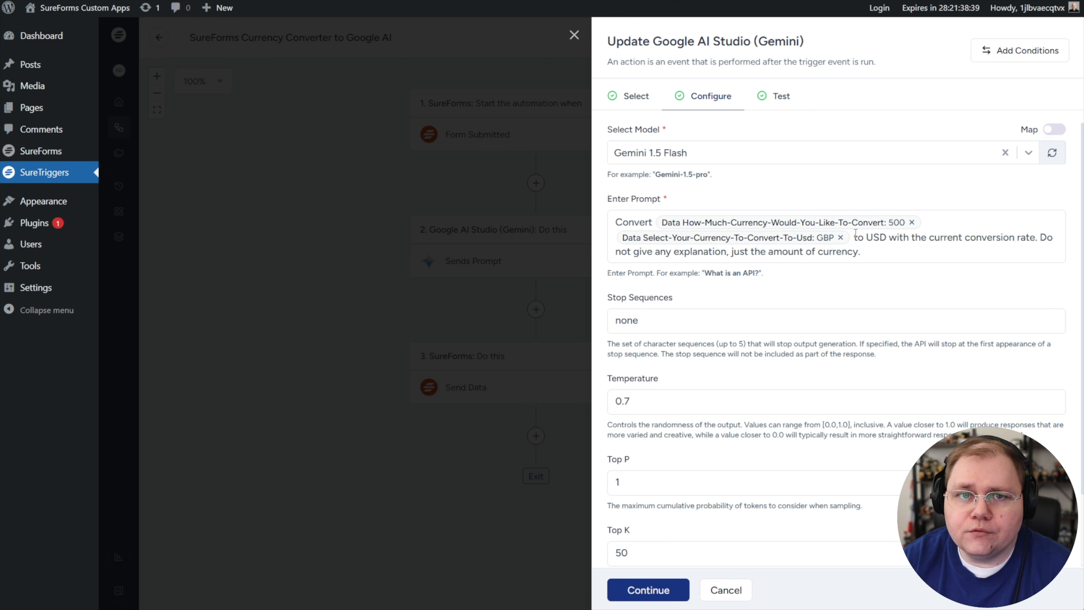
{"action": "left_click", "coordinate": [884, 256]}
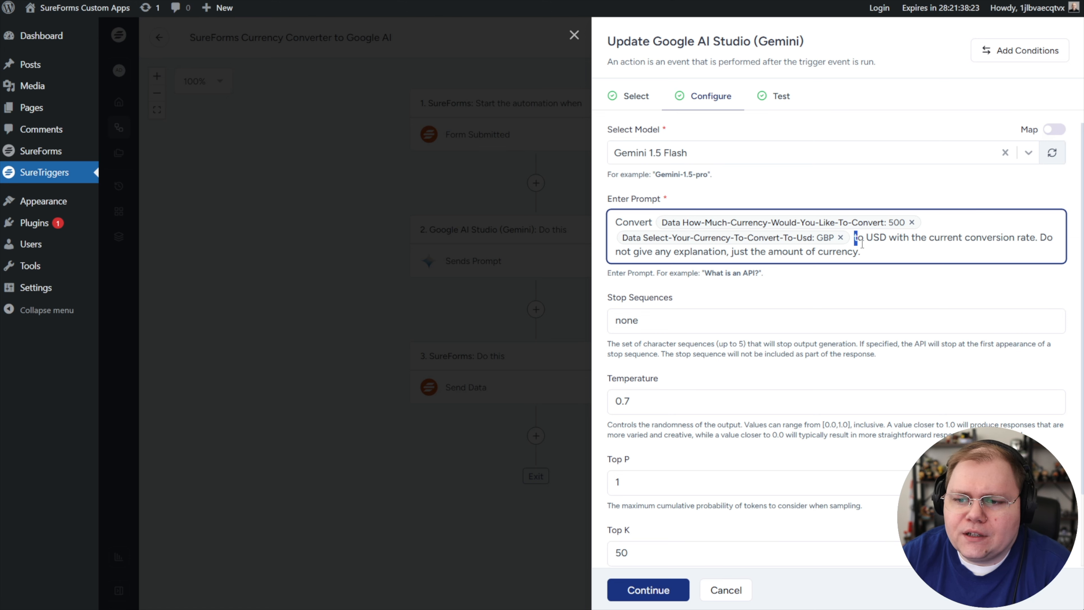
{"action": "left_click_drag", "start_coordinate": [854, 237], "coordinate": [868, 253]}
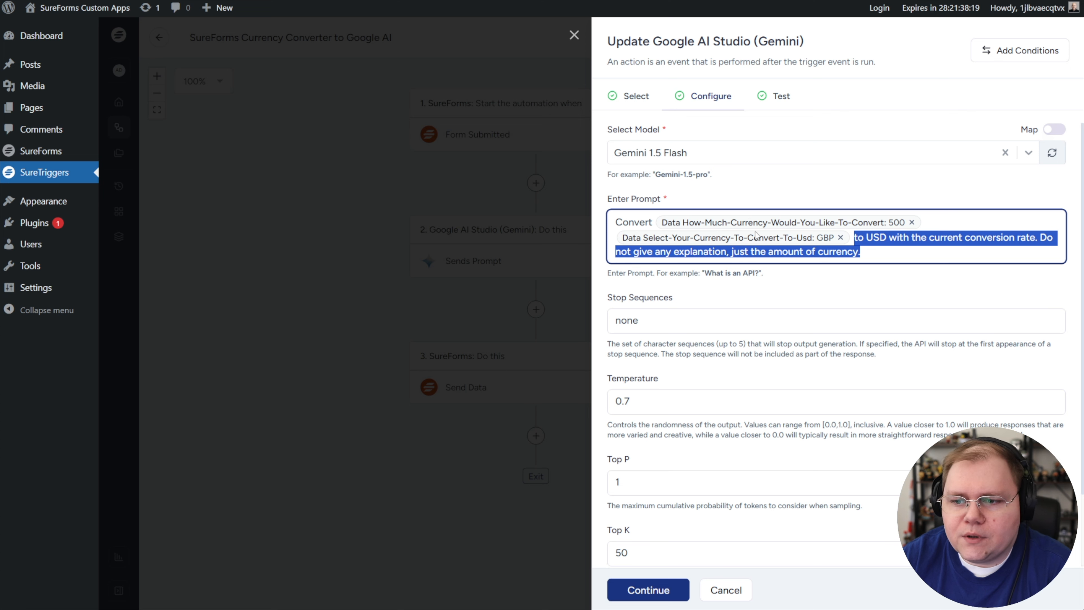
{"action": "left_click", "coordinate": [876, 240]}
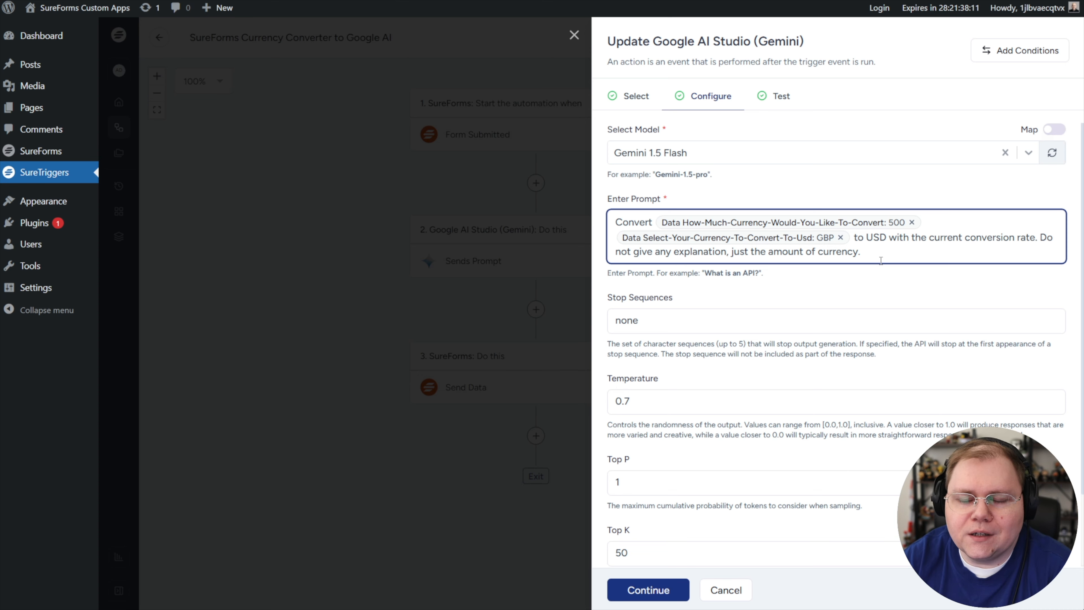
{"action": "left_click", "coordinate": [516, 361]}
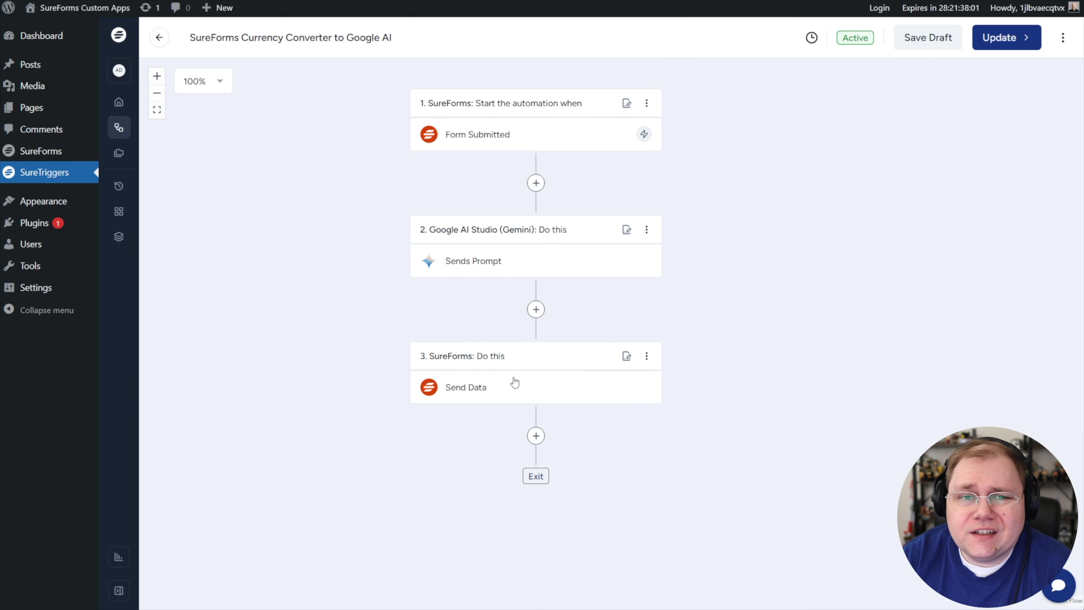
Step: Review the app, event and configuration of the workflow's SureForms Send Data action
{"action": "left_click", "coordinate": [510, 387]}
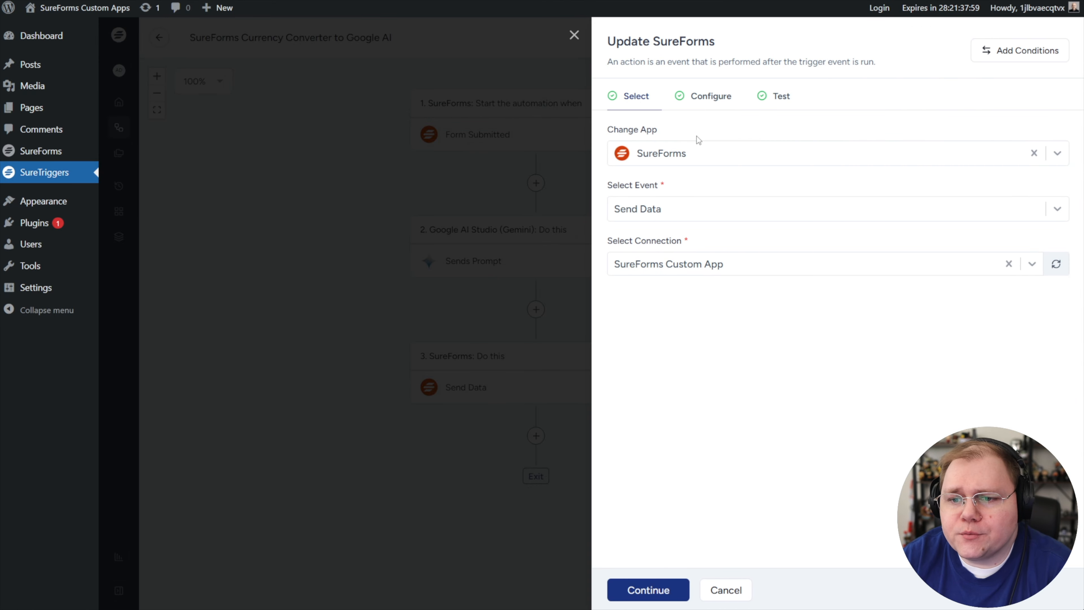
{"action": "left_click", "coordinate": [707, 102]}
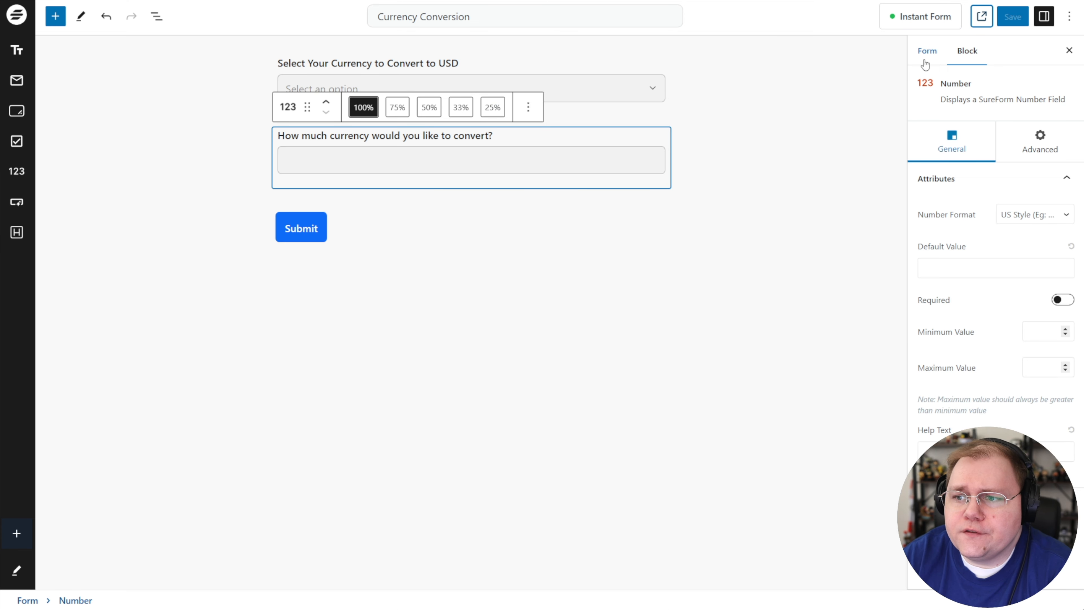
Step: Examine the Currency Conversion form's confirmation message and its amount, currency and integration response shortcodes
{"action": "left_click", "coordinate": [927, 53]}
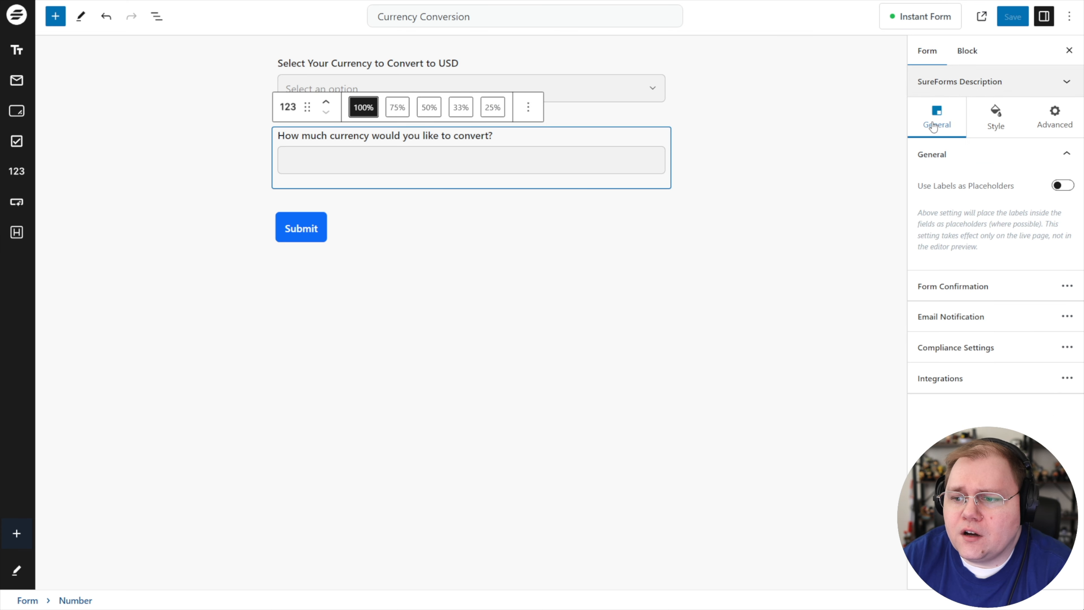
{"action": "left_click", "coordinate": [960, 292]}
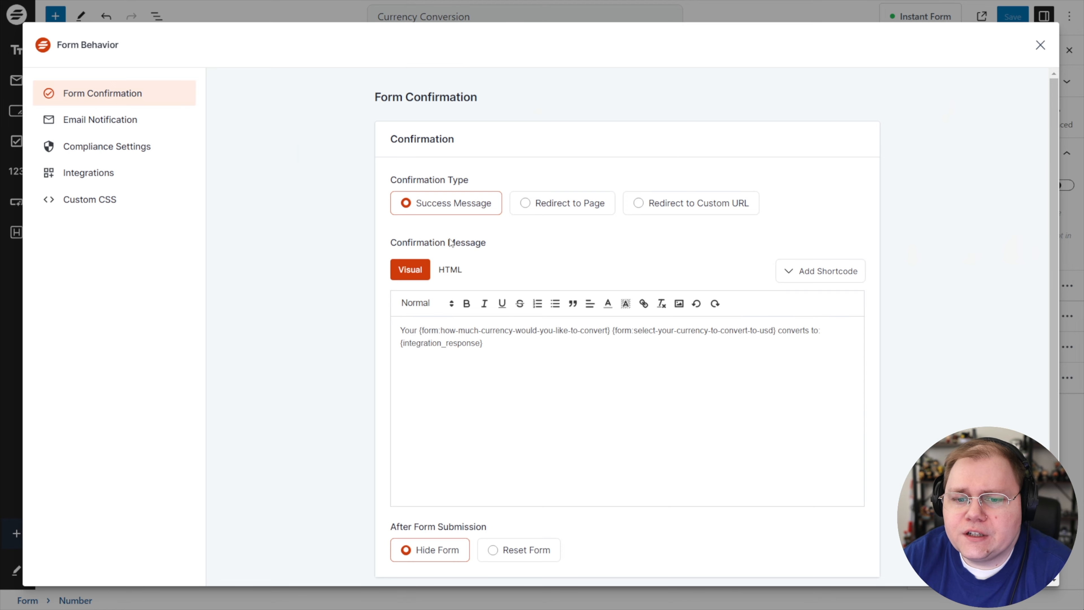
{"action": "left_click_drag", "start_coordinate": [421, 333], "coordinate": [611, 326]}
{"action": "left_click", "coordinate": [412, 329]}
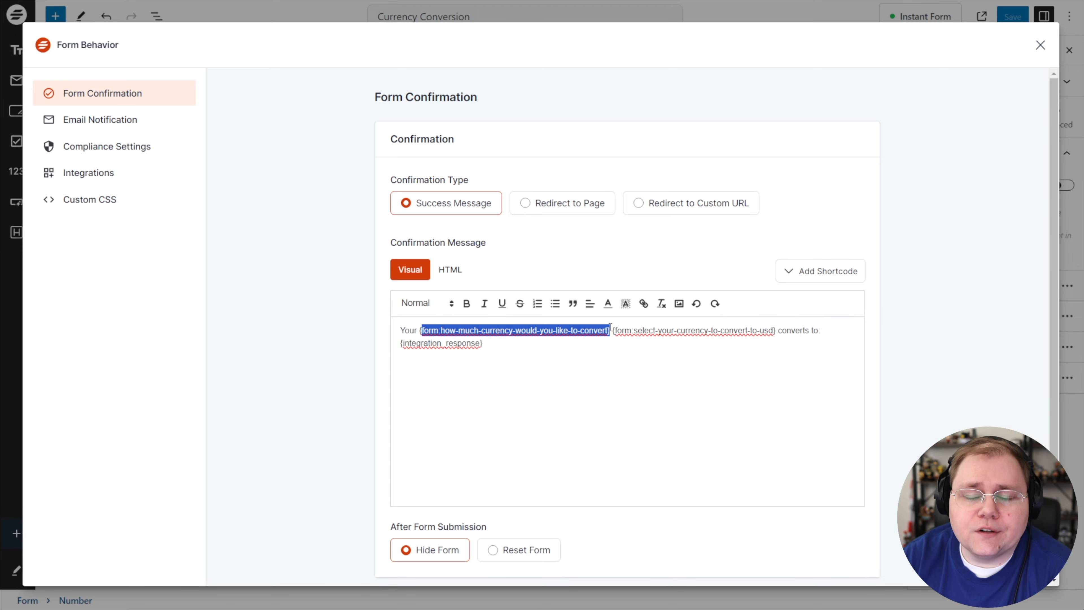
{"action": "left_click_drag", "start_coordinate": [612, 329], "coordinate": [780, 327]}
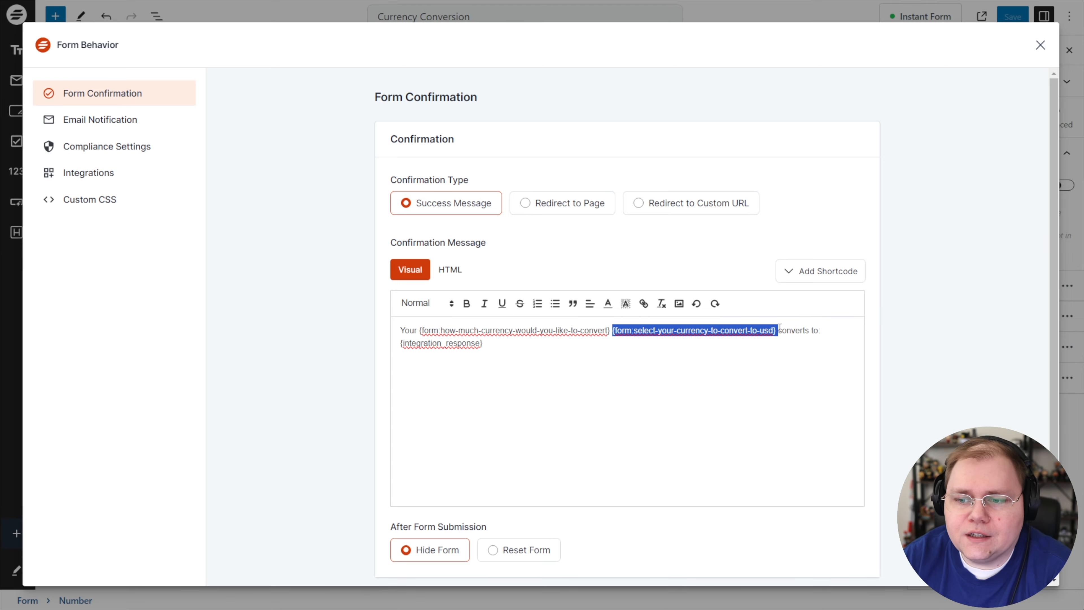
{"action": "left_click", "coordinate": [478, 343]}
{"action": "left_click_drag", "start_coordinate": [483, 343], "coordinate": [401, 344]}
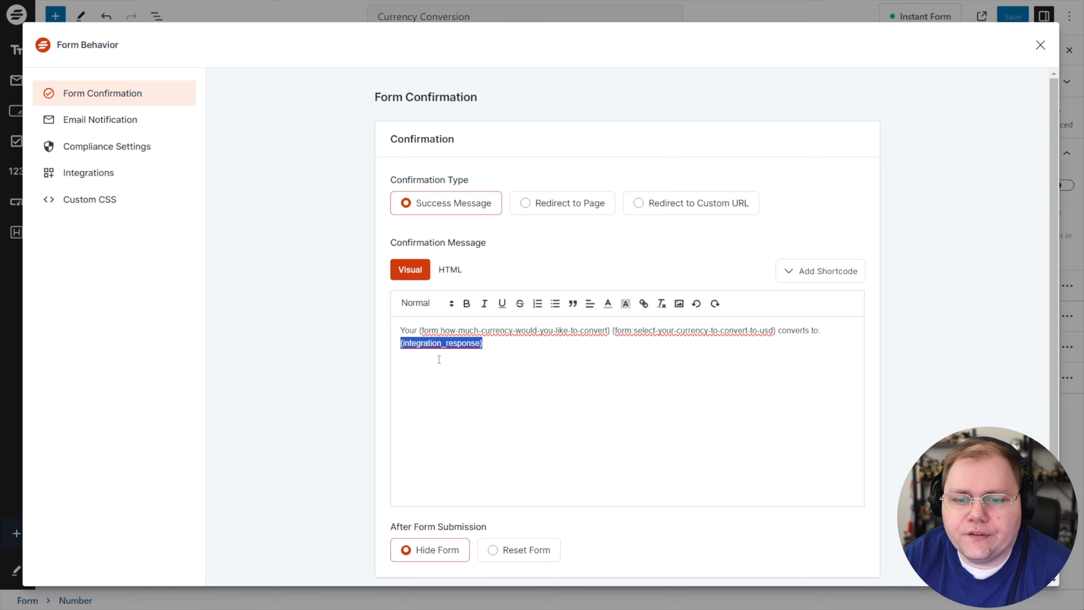